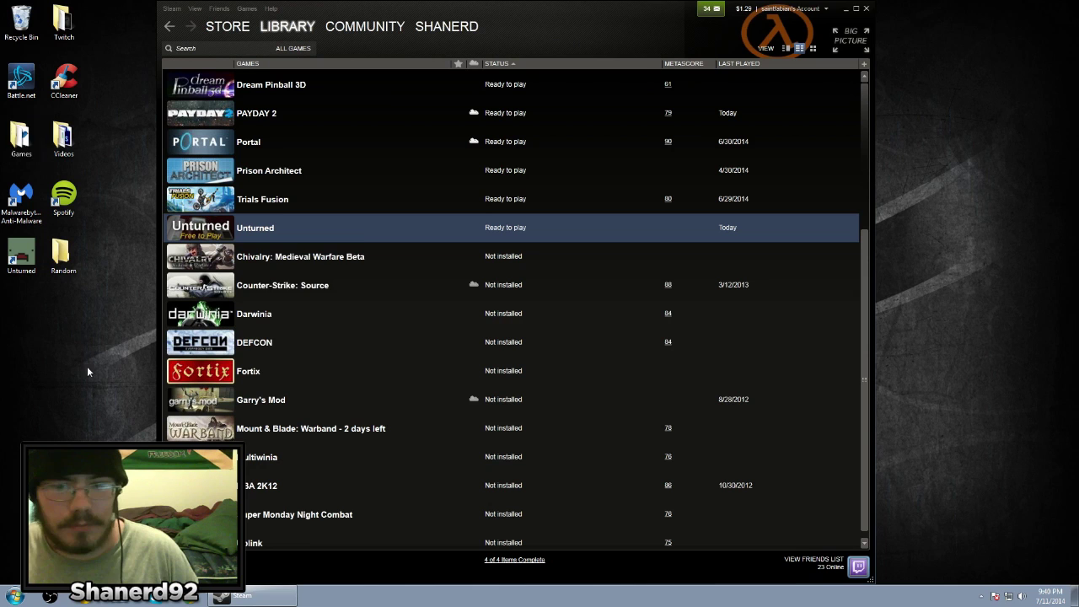
Open Unturned's news page and highlight the post's text
{"action": "right_click", "coordinate": [251, 240]}
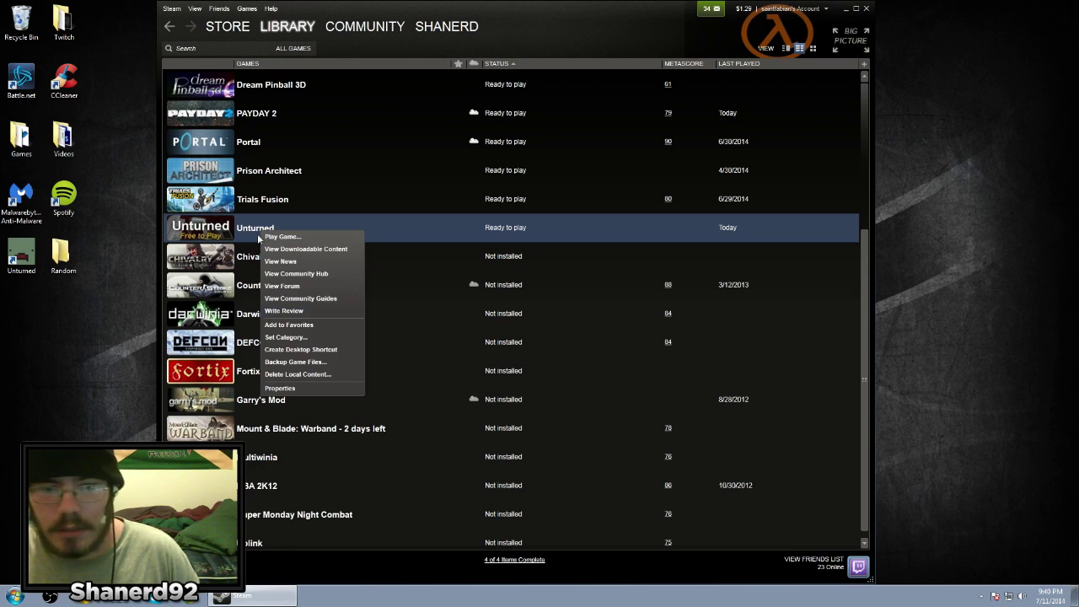
{"action": "left_click", "coordinate": [310, 261]}
{"action": "scroll", "coordinate": [405, 319], "scroll_direction": "down", "scroll_amount": 3}
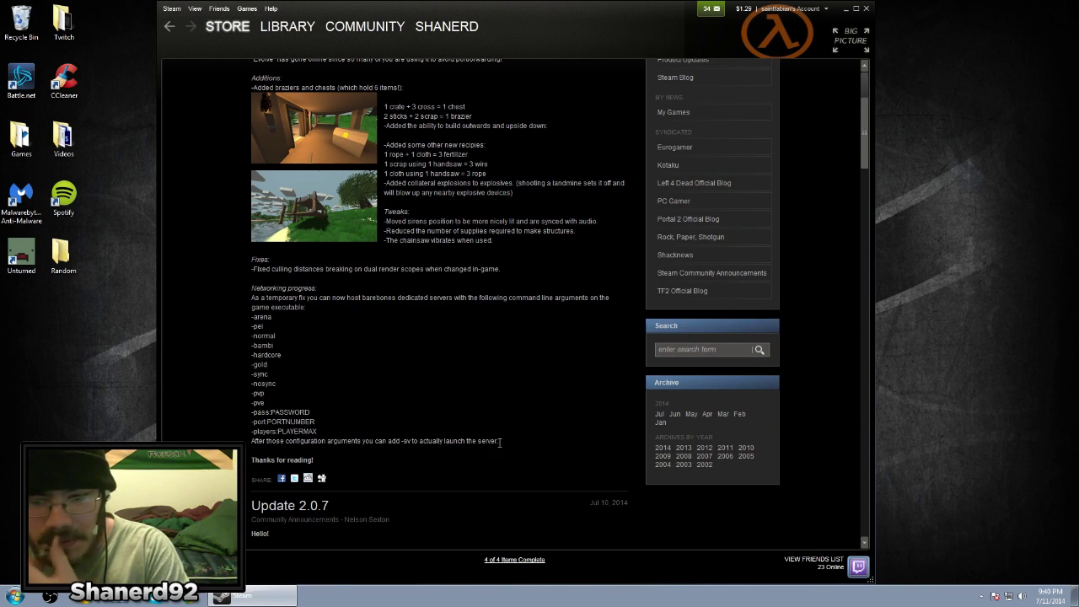
{"action": "left_click_drag", "start_coordinate": [420, 441], "coordinate": [438, 544]}
{"action": "left_click", "coordinate": [271, 51]}
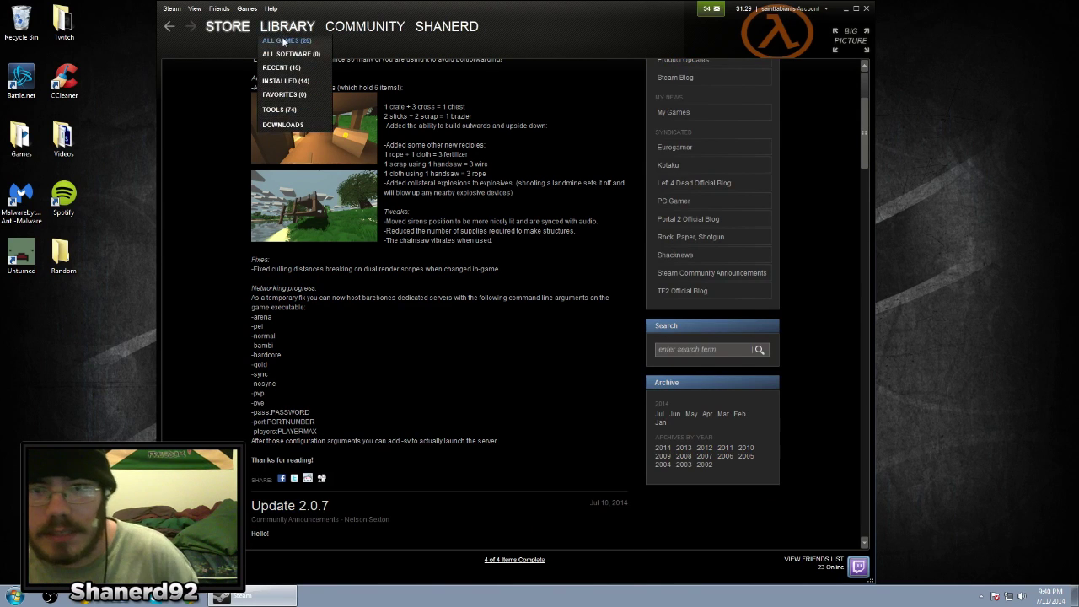
From the library, open Unturned's Properties and its Set Launch Options window
{"action": "left_click", "coordinate": [287, 28]}
{"action": "right_click", "coordinate": [280, 226]}
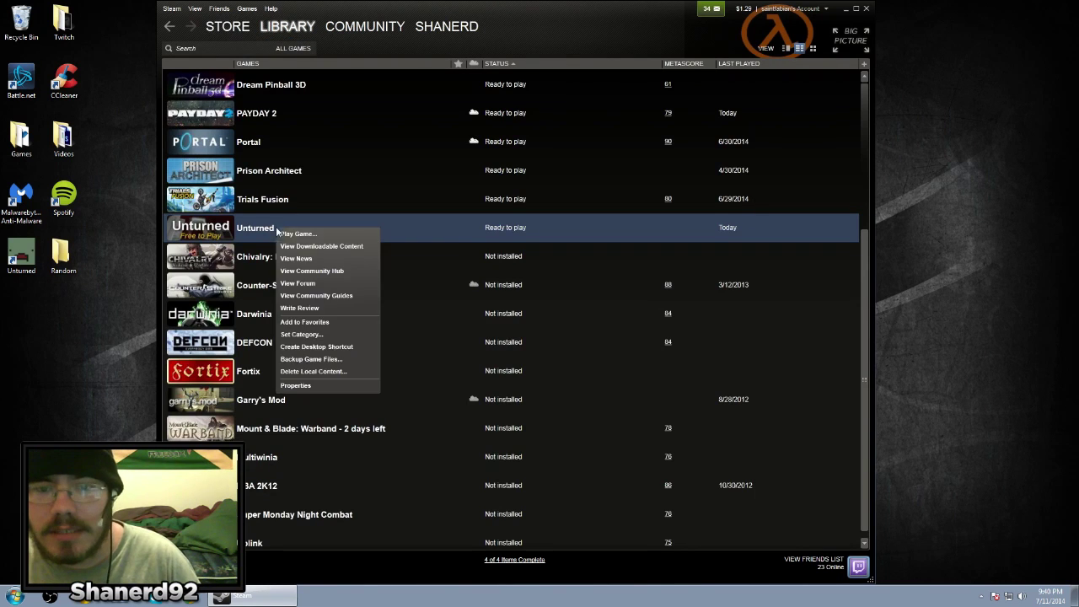
{"action": "left_click", "coordinate": [327, 388]}
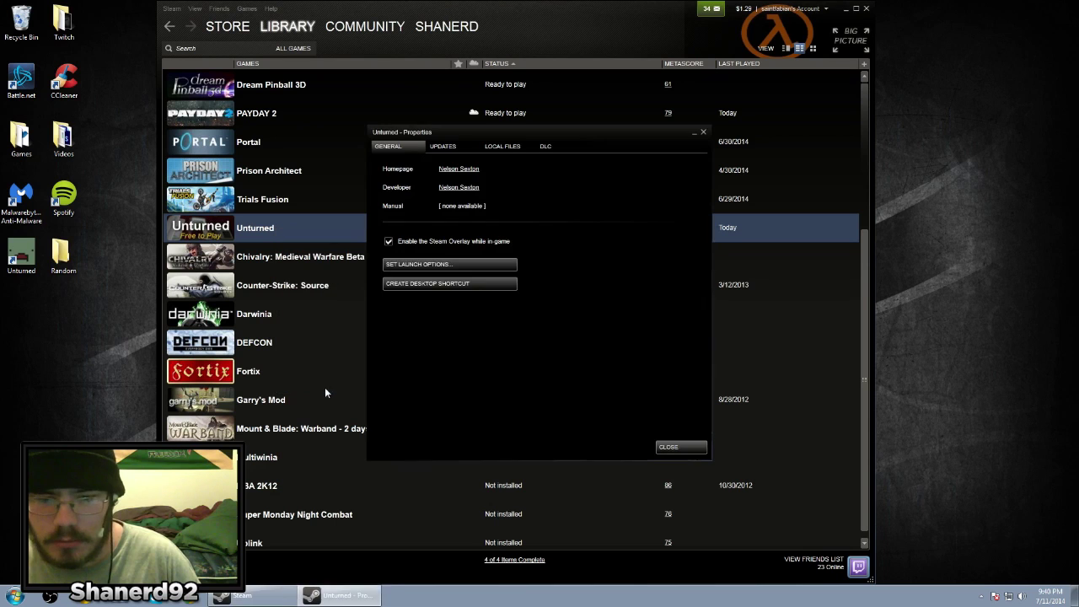
{"action": "left_click", "coordinate": [433, 264]}
{"action": "left_click", "coordinate": [221, 9]}
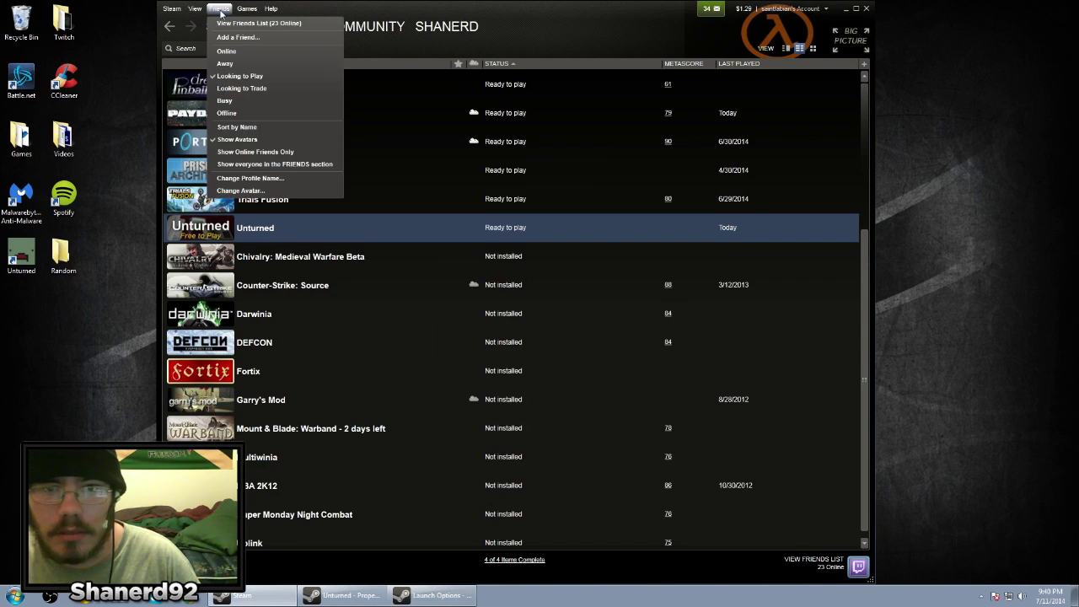
Reopen Unturned's news post listing the dedicated-server arguments
{"action": "right_click", "coordinate": [285, 229]}
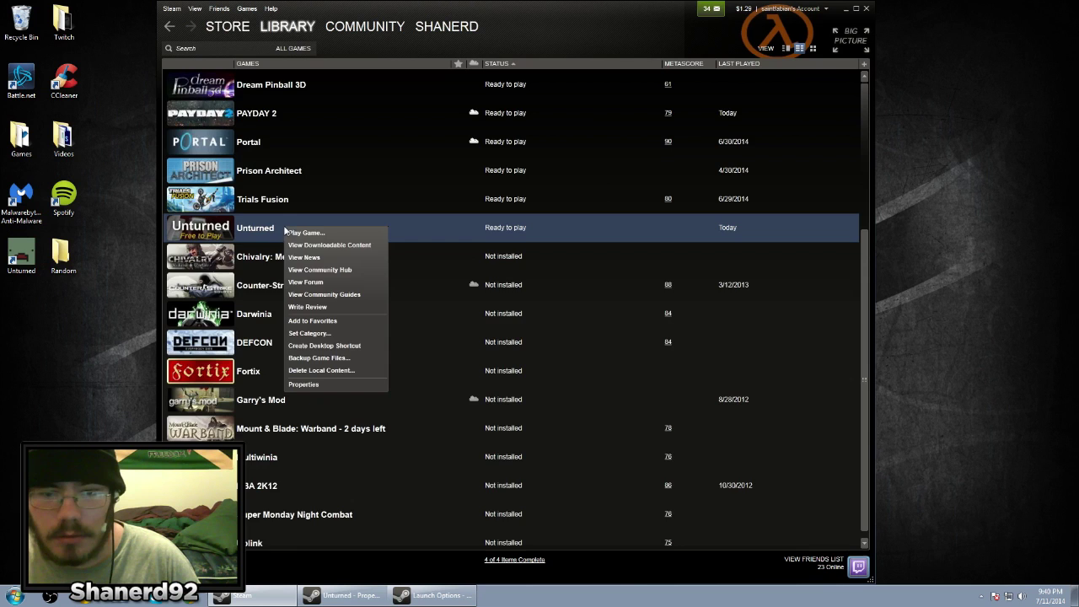
{"action": "left_click", "coordinate": [324, 262]}
{"action": "scroll", "coordinate": [370, 285], "scroll_direction": "down", "scroll_amount": 5}
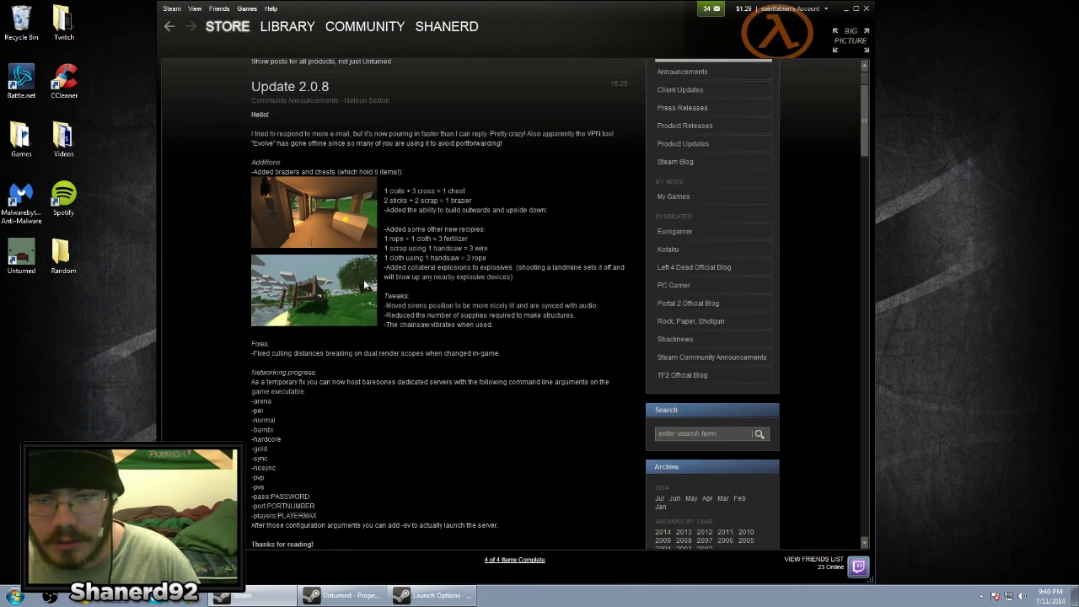
Enter -pei -normal -sync -pve, a password, -port:25444 and -players: in Unturned's launch options
{"action": "left_click", "coordinate": [413, 596]}
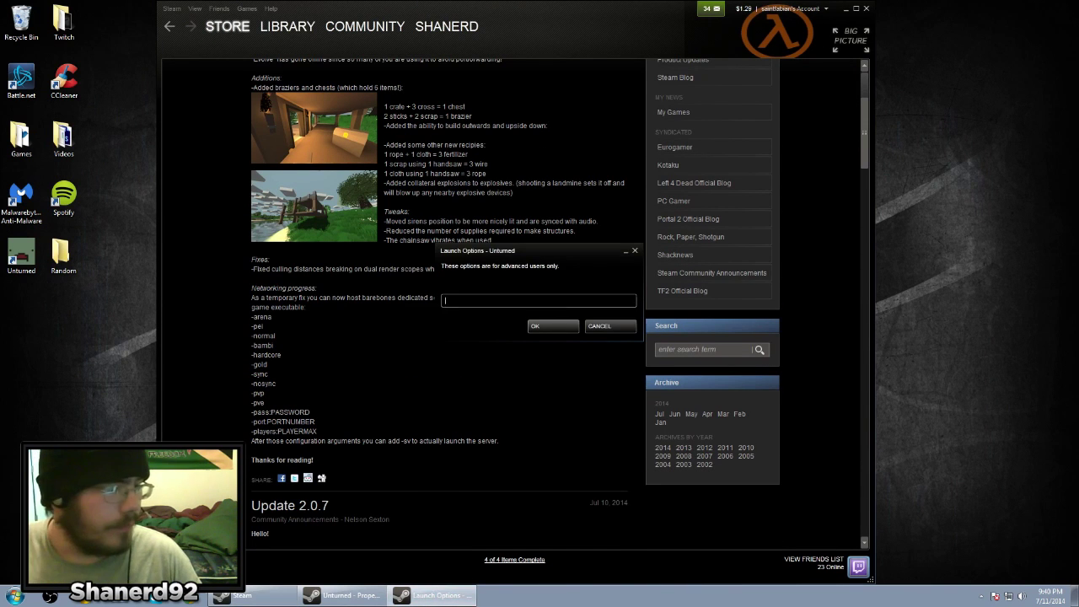
{"action": "left_click_drag", "start_coordinate": [527, 249], "coordinate": [671, 247]}
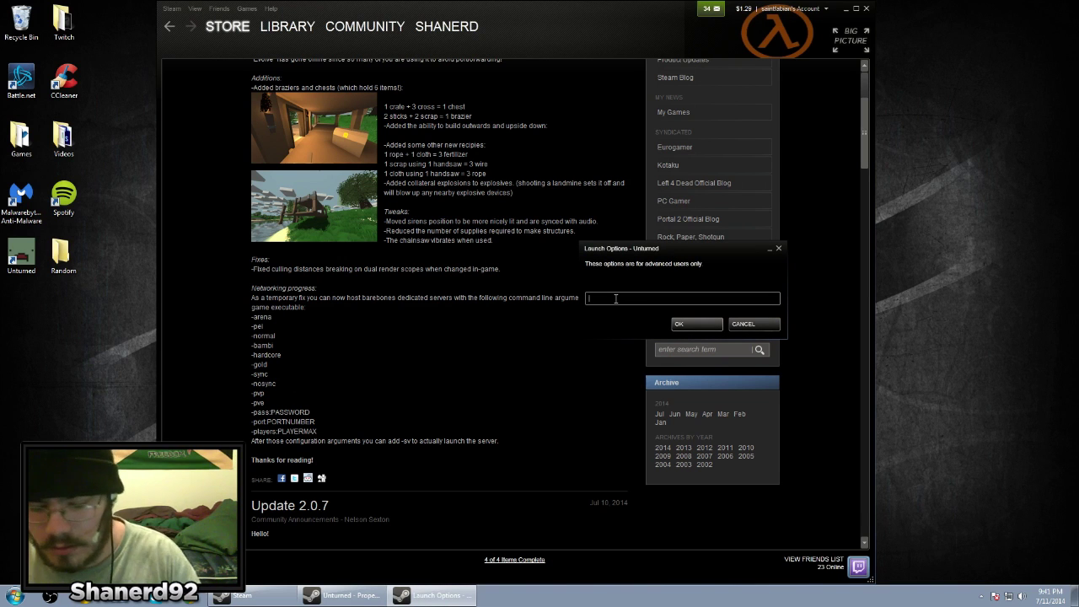
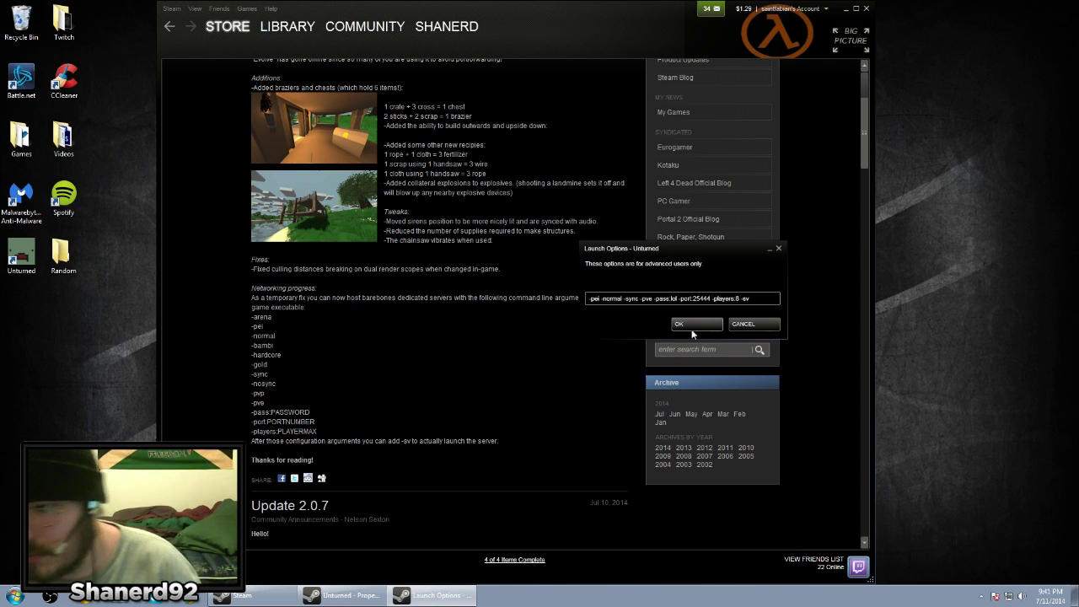
Save Unturned's launch options, return to the library, and bring up the game's menu to leave
{"action": "left_click", "coordinate": [691, 328]}
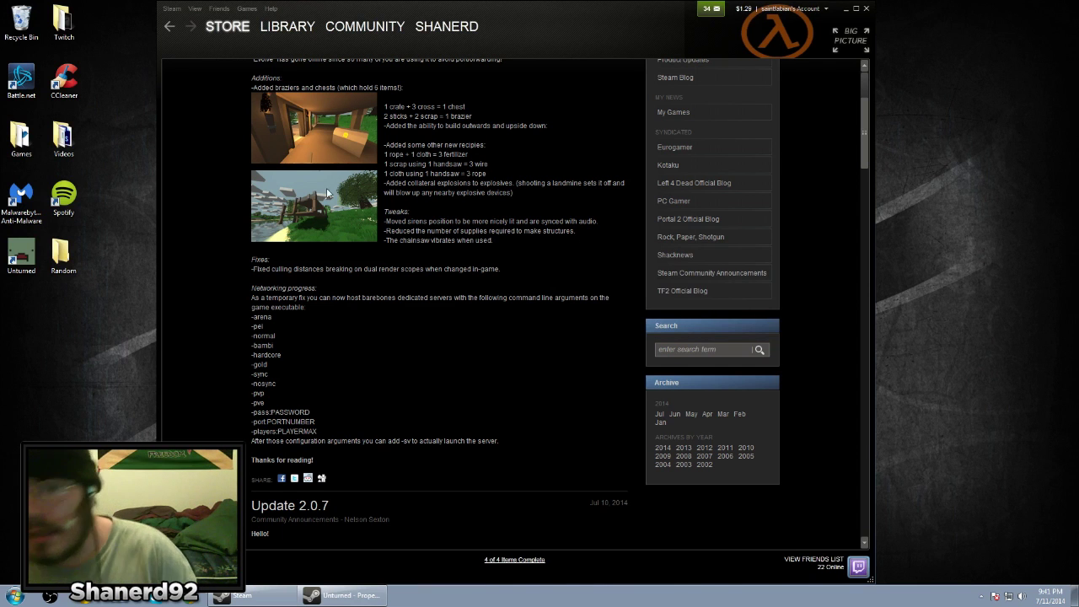
{"action": "left_click", "coordinate": [298, 40]}
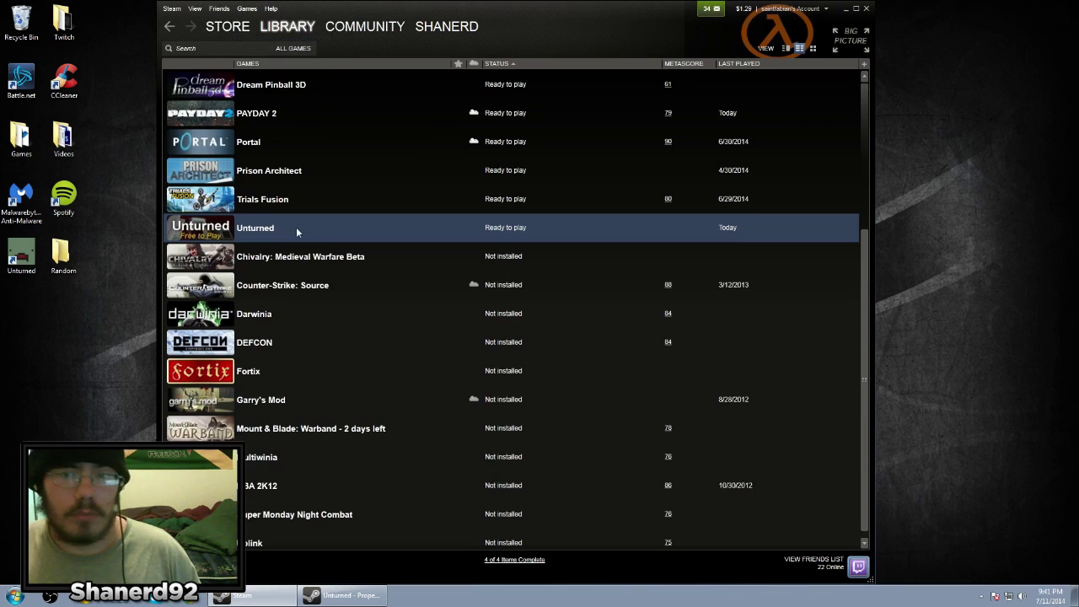
{"action": "right_click", "coordinate": [296, 228]}
{"action": "left_click", "coordinate": [324, 237]}
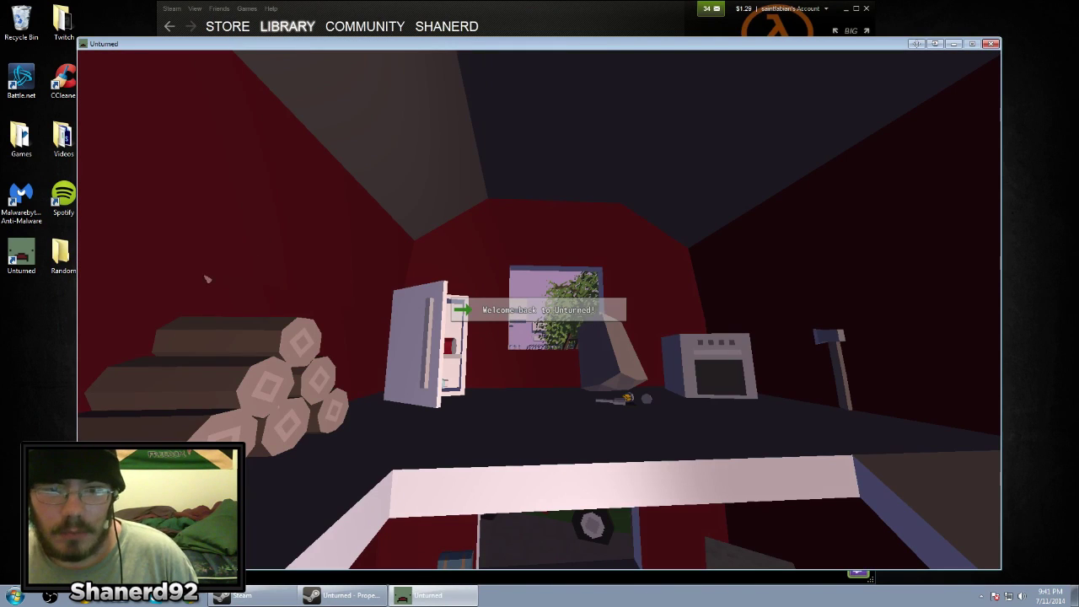
{"action": "left_click", "coordinate": [169, 291]}
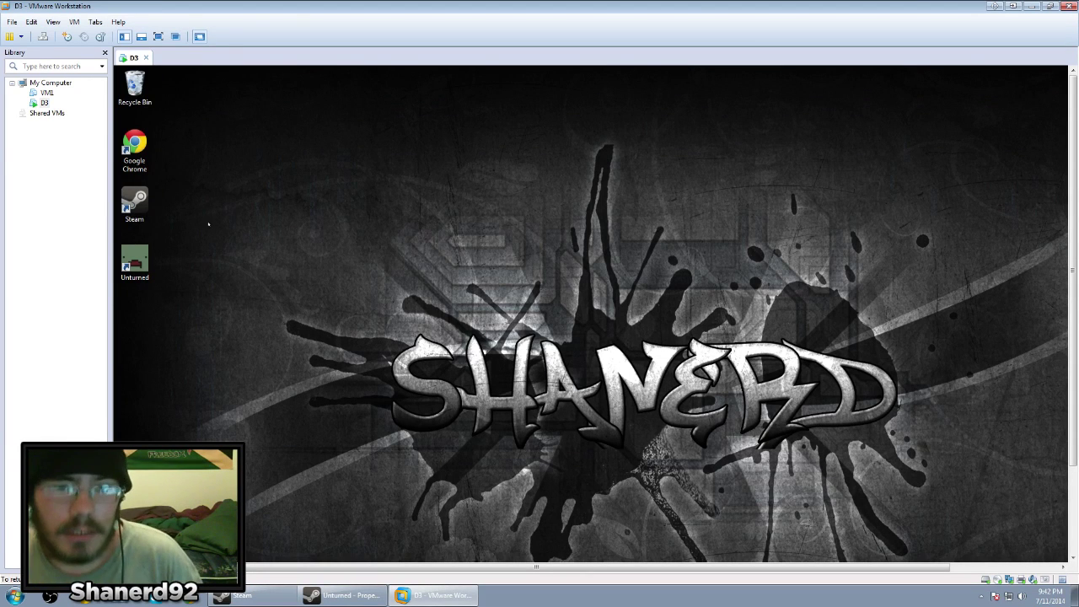
In the guest Steam, confirm Unturned's launch options end with -port:25444 -players:8 -sv
{"action": "double_click", "coordinate": [134, 203]}
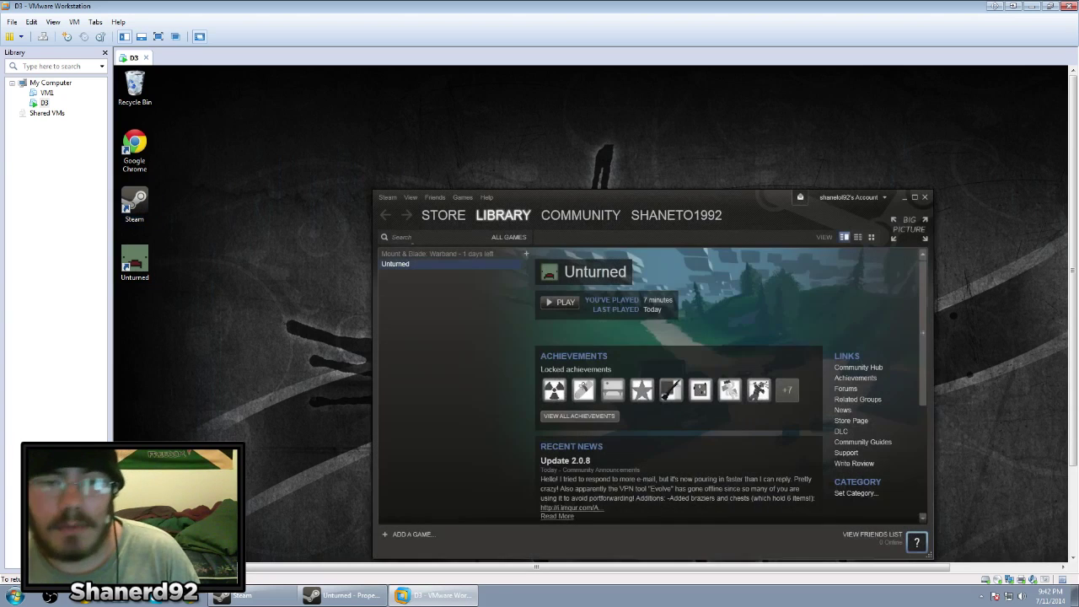
{"action": "right_click", "coordinate": [410, 264]}
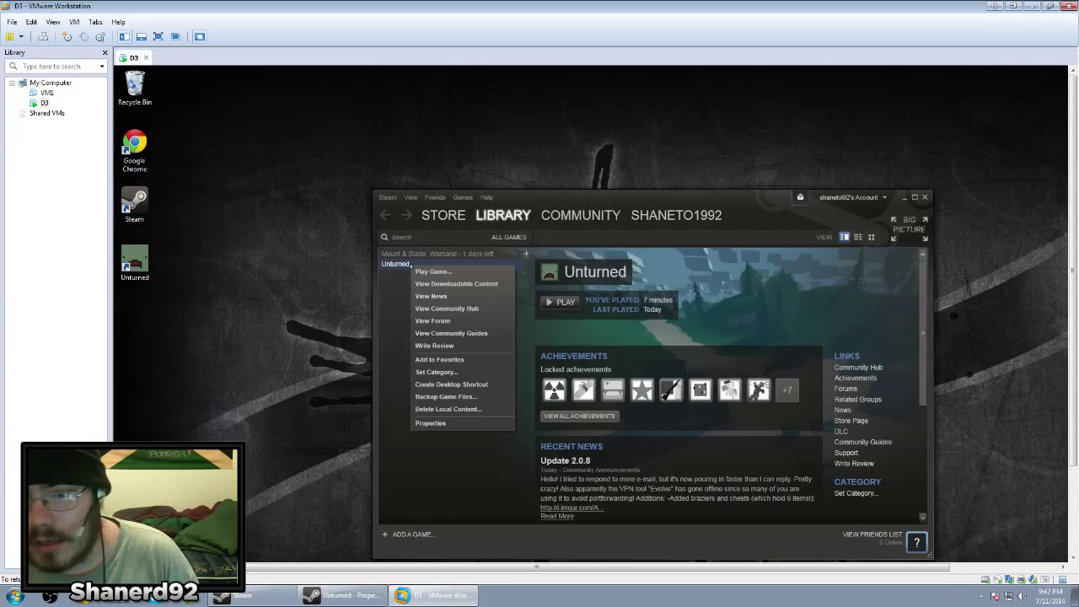
{"action": "left_click", "coordinate": [430, 423]}
{"action": "left_click", "coordinate": [563, 329]}
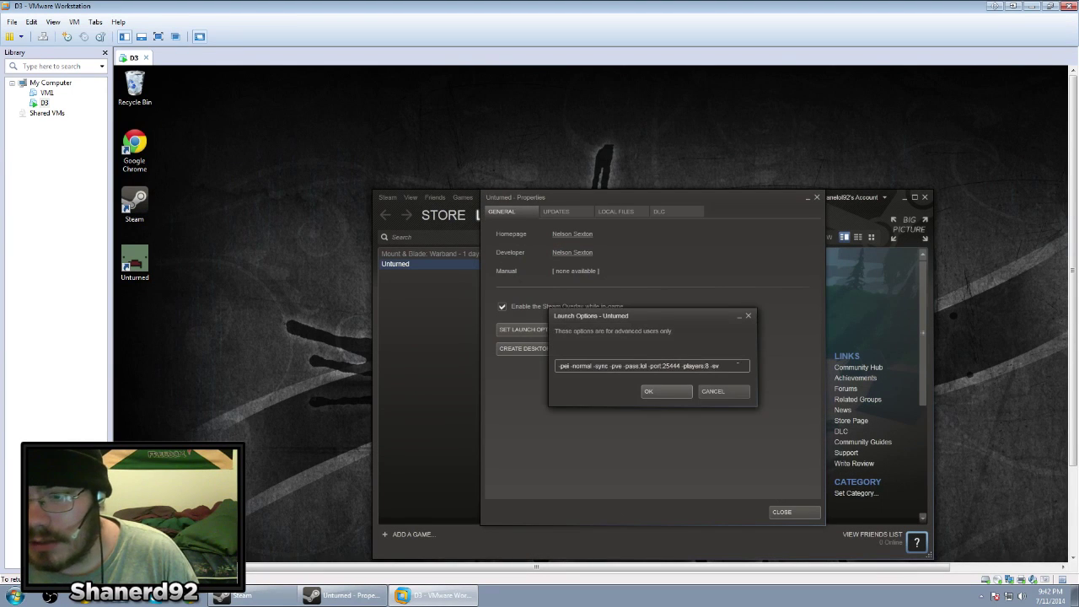
{"action": "left_click", "coordinate": [662, 393]}
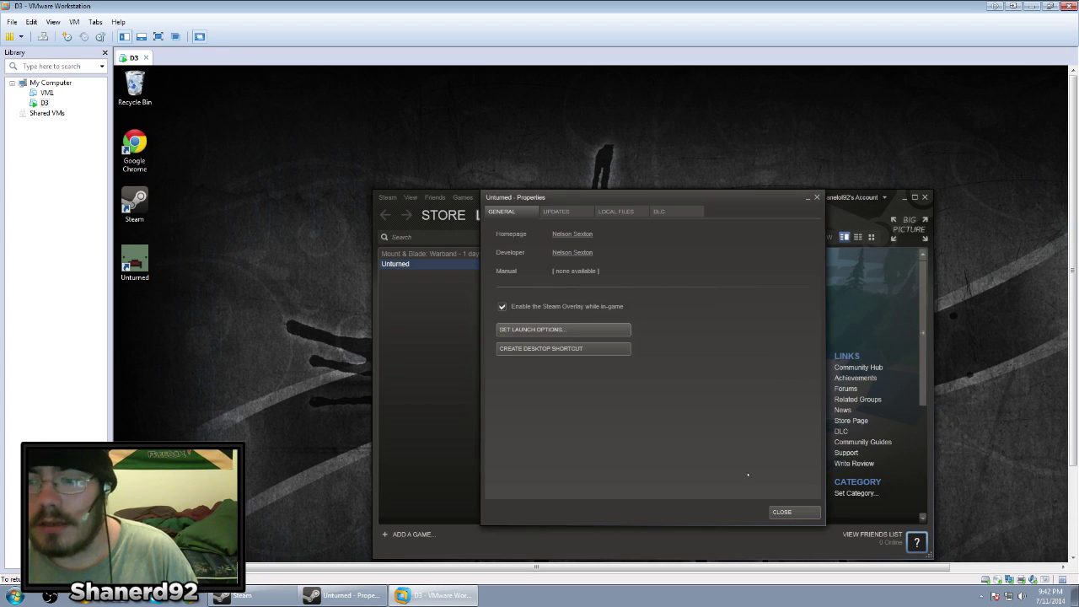
{"action": "left_click", "coordinate": [782, 512]}
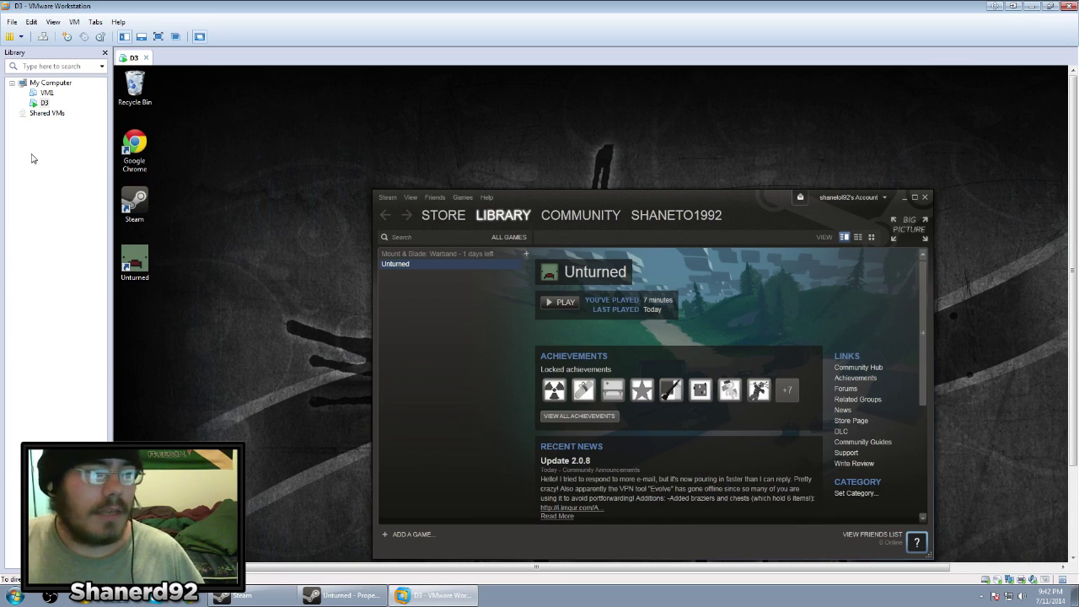
Verify the D3 VM's network adapter is Bridged (Automatic) and close its settings
{"action": "right_click", "coordinate": [42, 103]}
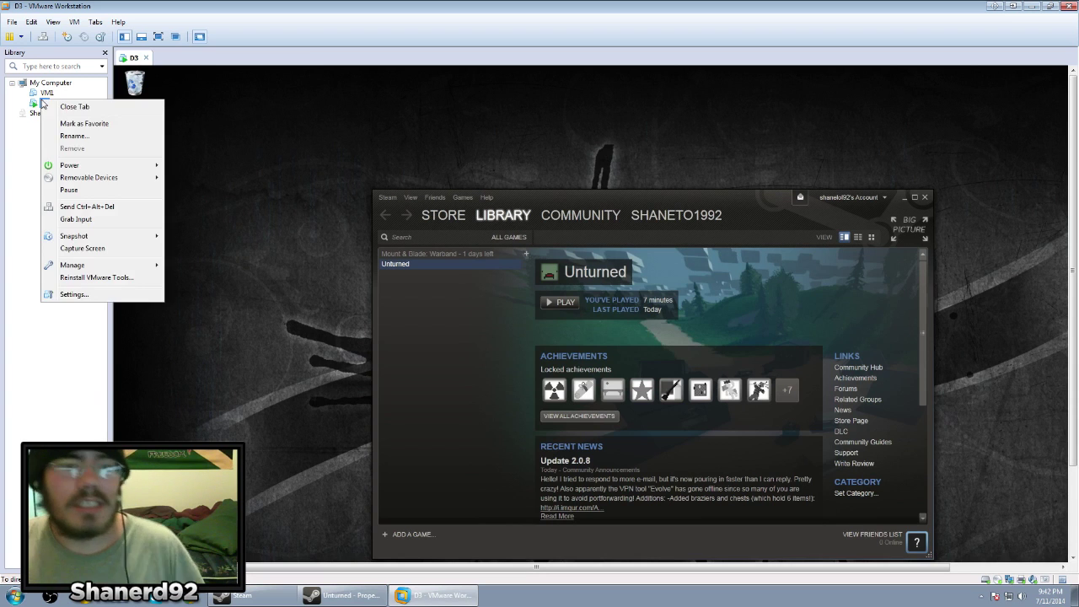
{"action": "left_click", "coordinate": [82, 300]}
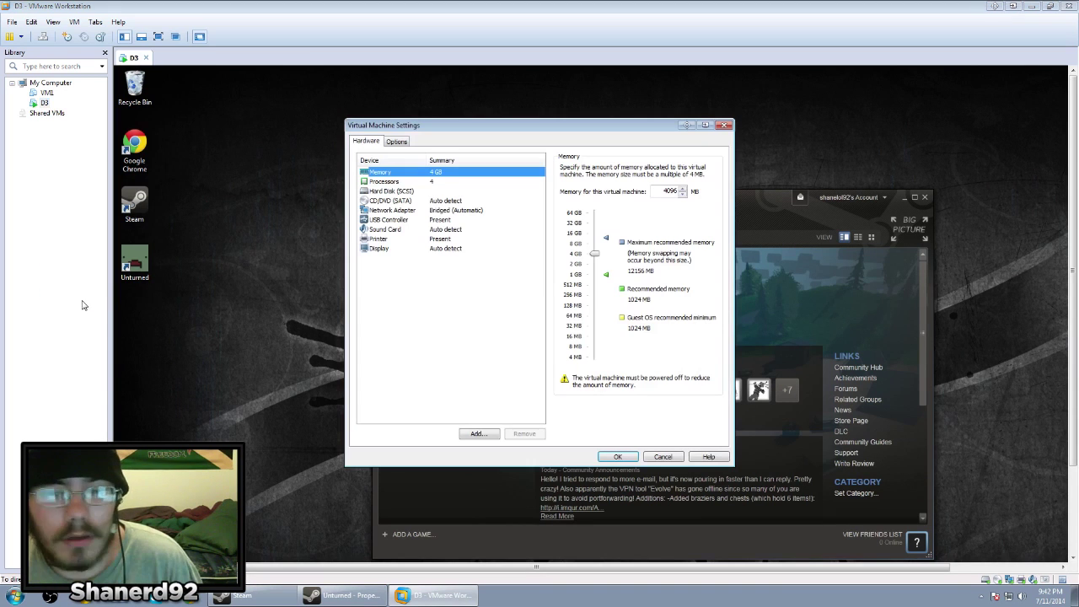
{"action": "left_click", "coordinate": [399, 214]}
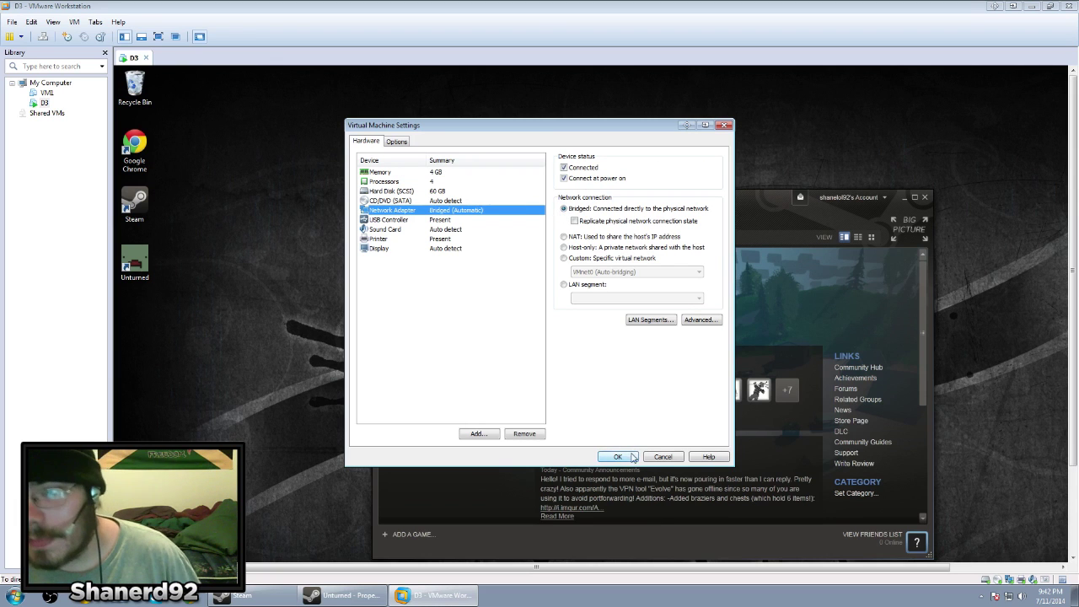
{"action": "left_click", "coordinate": [617, 458]}
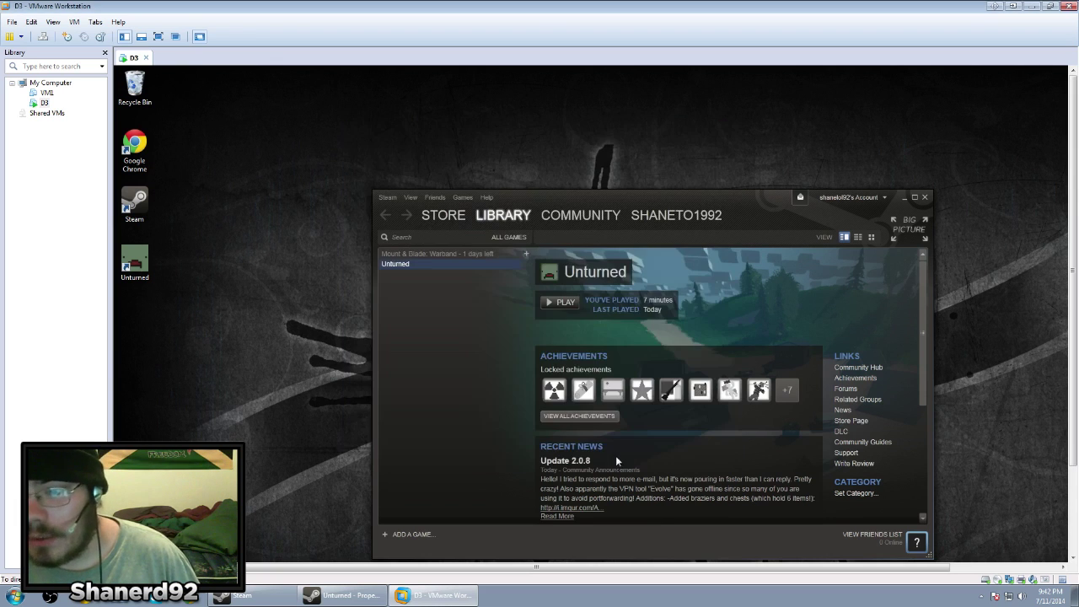
{"action": "left_click", "coordinate": [17, 597]}
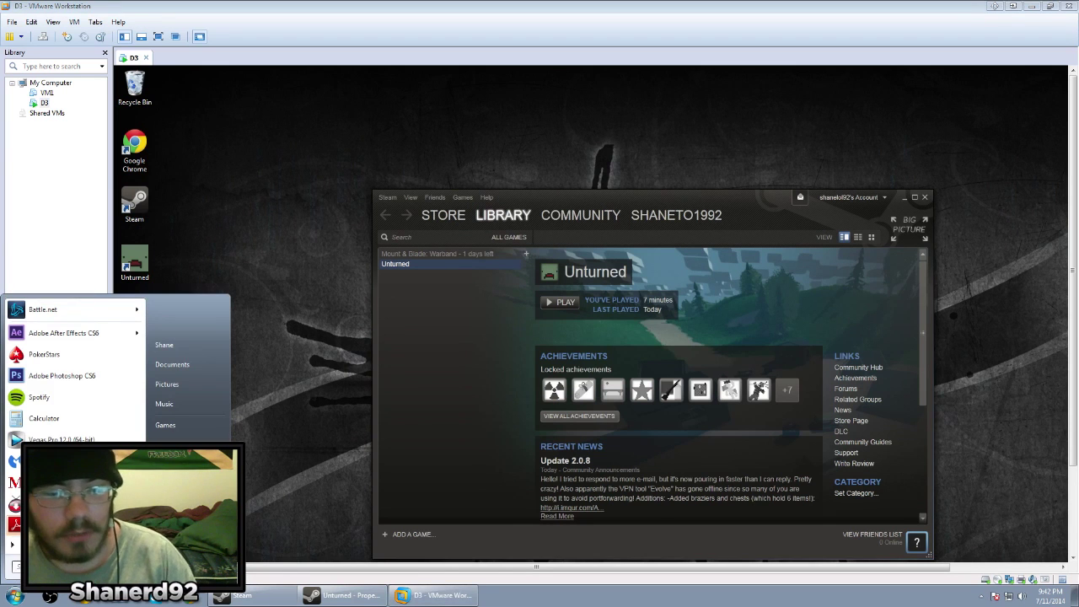
Run ipconfig in a guest Command Prompt, showing IPv4 192.168.1.2 and gateway 192.168.1.1
{"action": "left_click", "coordinate": [279, 339]}
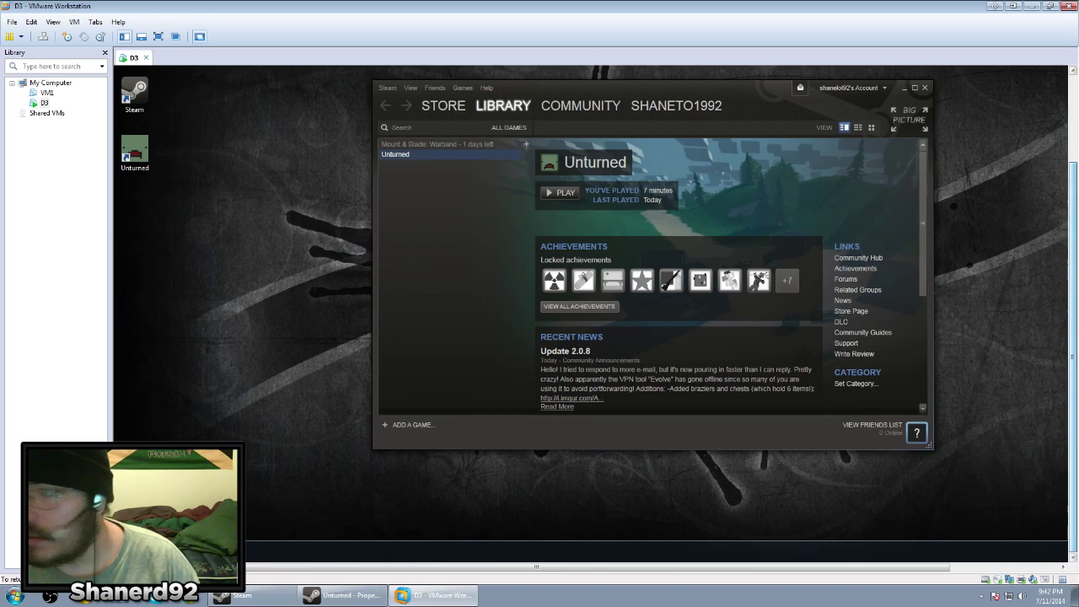
{"action": "left_click", "coordinate": [129, 551]}
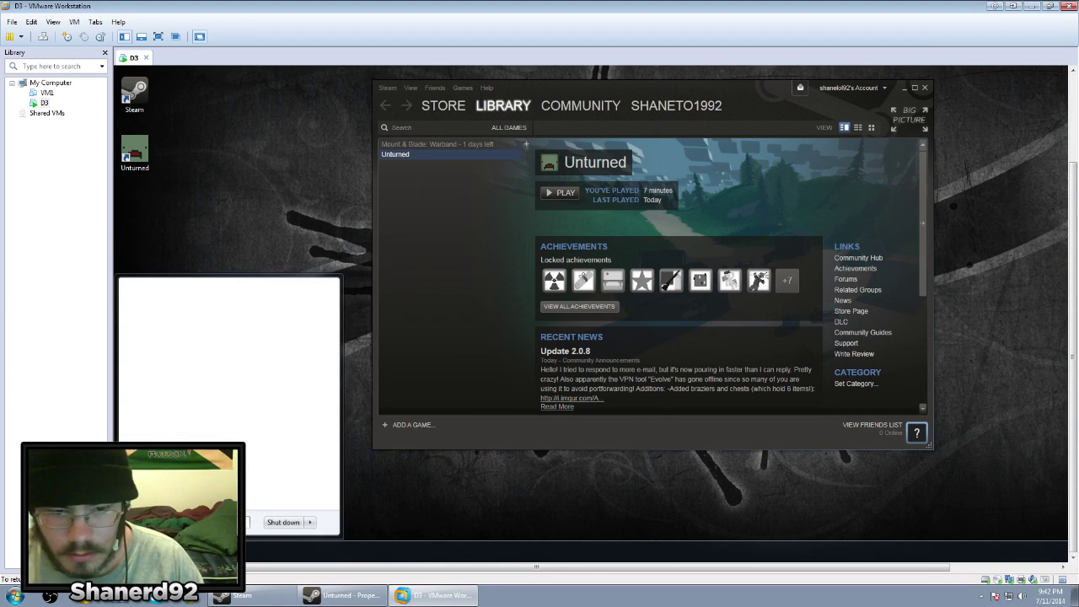
{"action": "key", "text": "Escape"}
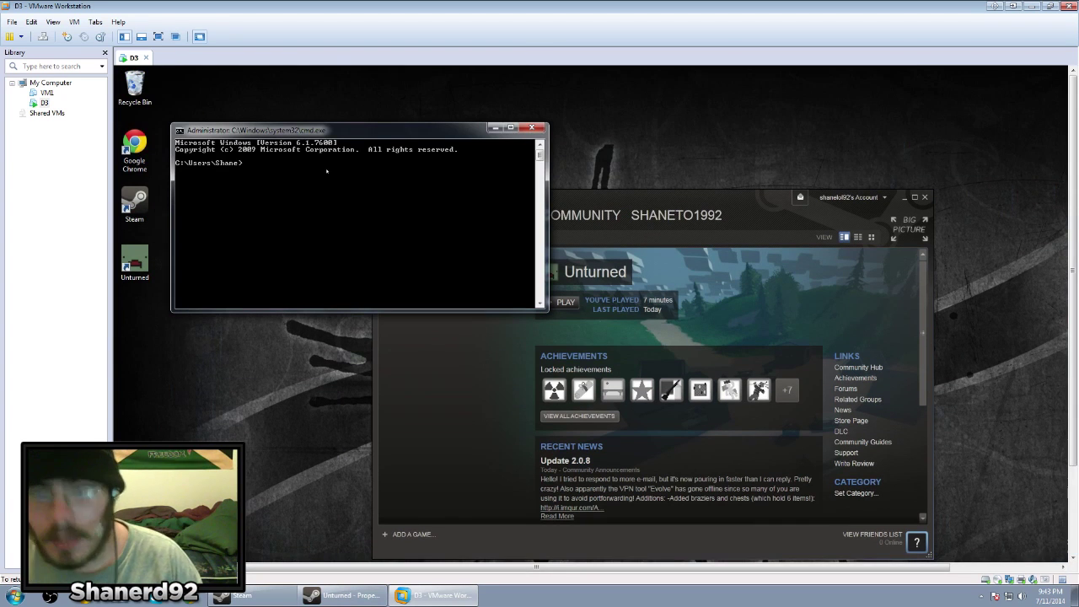
{"action": "type", "text": "pconfig"}
{"action": "key", "text": "Return"}
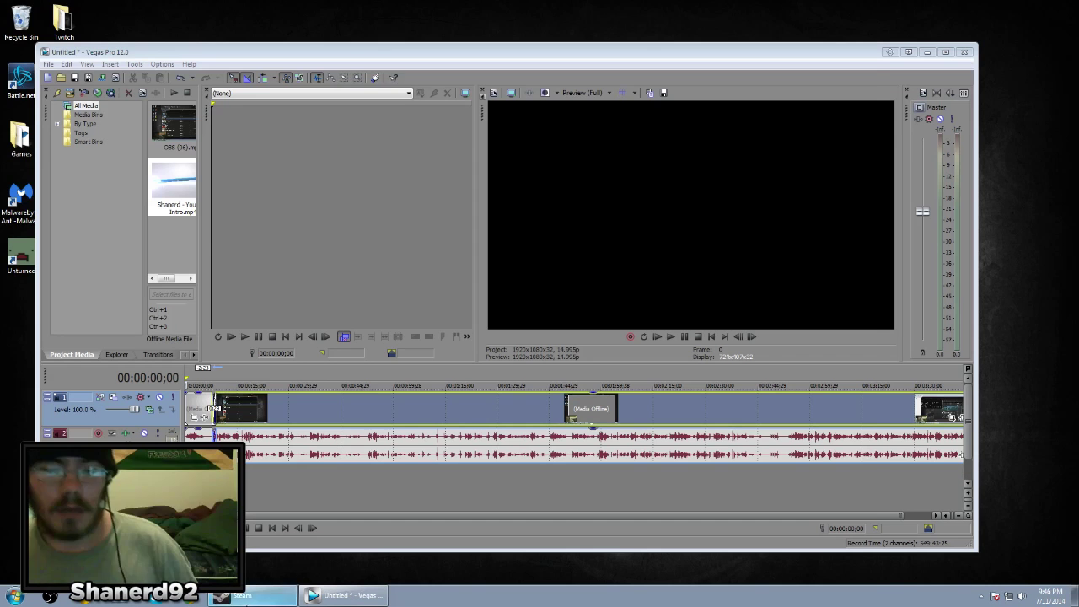
Open Unturned's news and highlight the server arguments from -arena and -pei through -pvp and -pve
{"action": "left_click", "coordinate": [258, 595]}
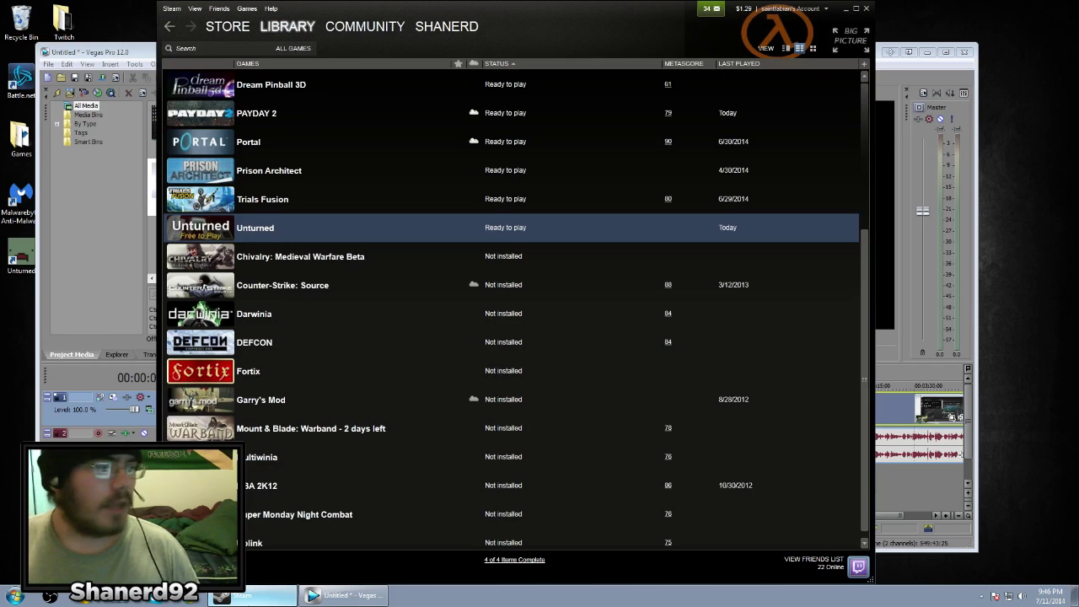
{"action": "right_click", "coordinate": [275, 235]}
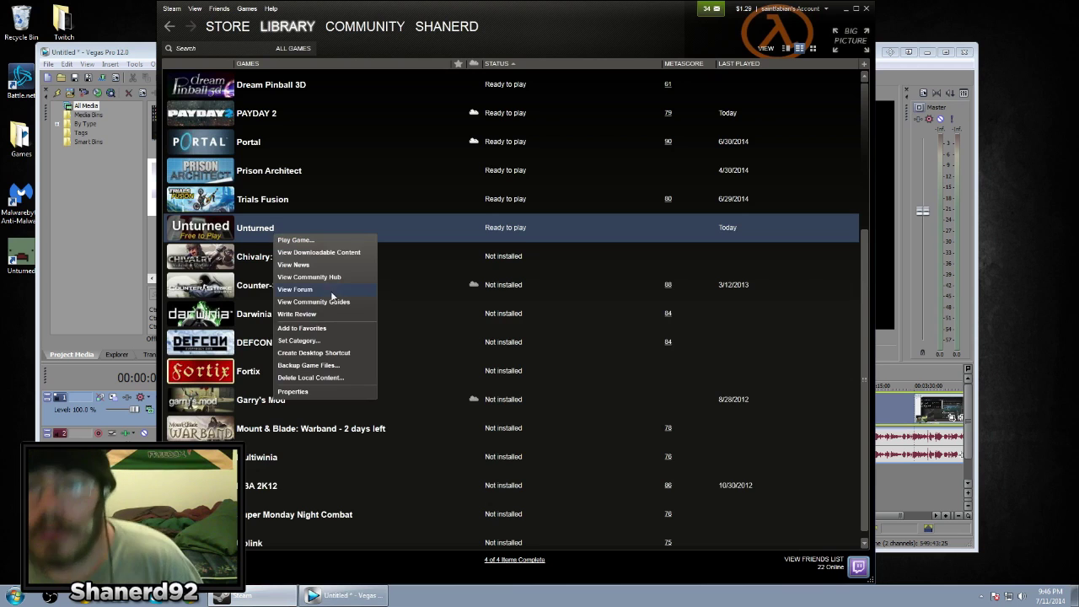
{"action": "left_click", "coordinate": [319, 266]}
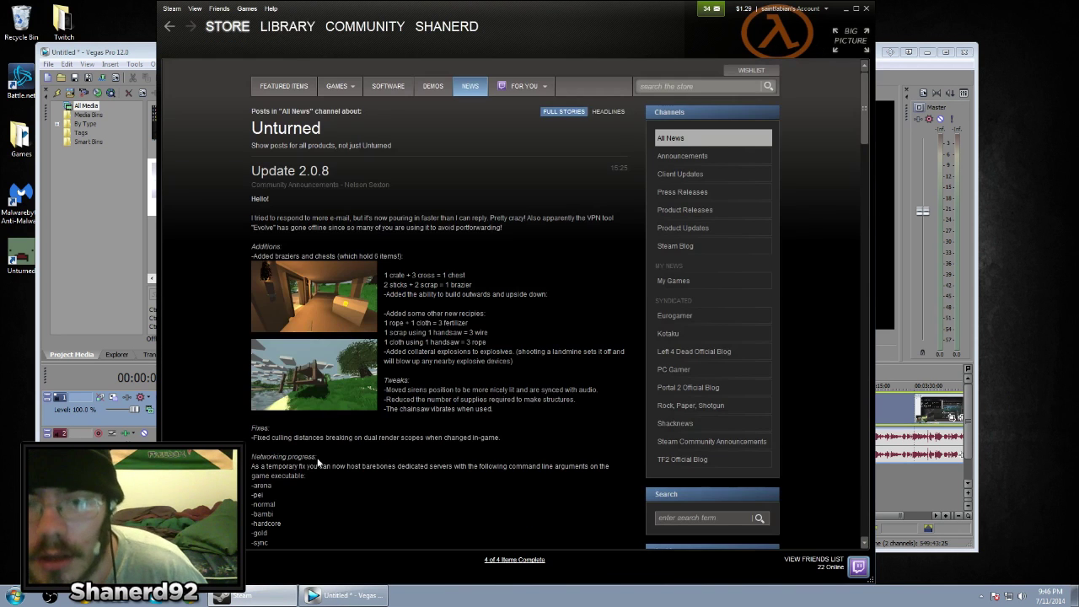
{"action": "scroll", "coordinate": [318, 462], "scroll_direction": "down", "scroll_amount": 2}
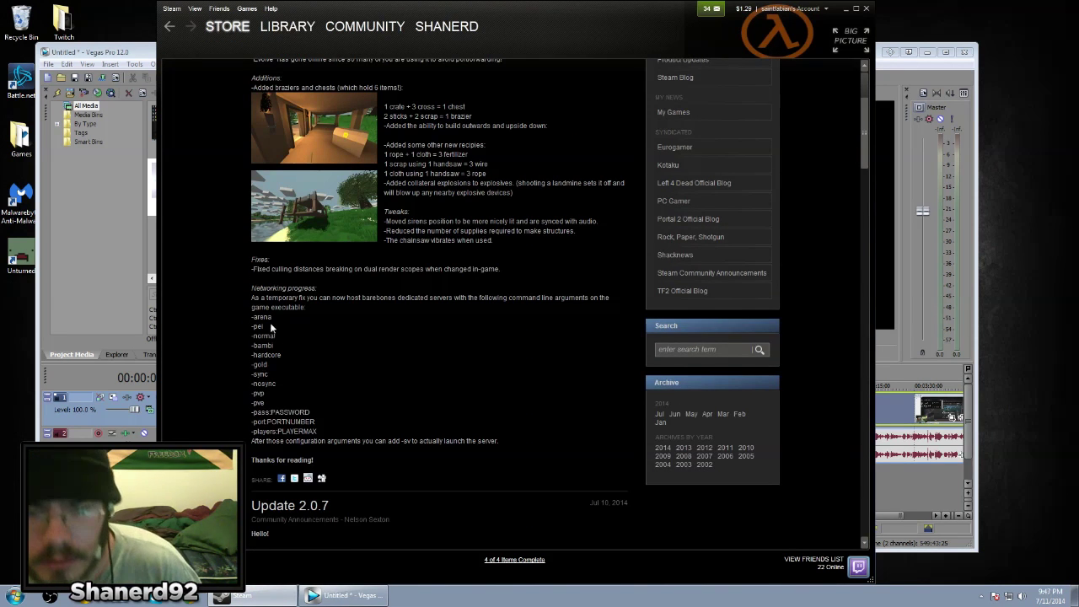
{"action": "mouse_move", "coordinate": [252, 317]}
{"action": "left_mouse_down"}
{"action": "mouse_move", "coordinate": [264, 327]}
{"action": "mouse_move", "coordinate": [252, 316]}
{"action": "left_mouse_up"}
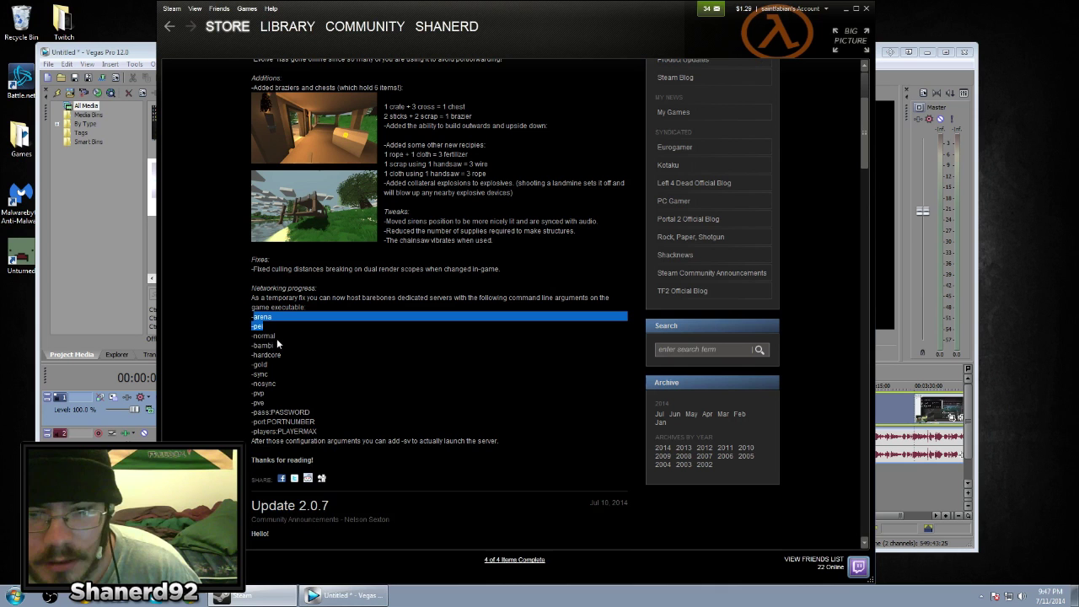
{"action": "left_click_drag", "start_coordinate": [268, 362], "coordinate": [258, 337]}
{"action": "left_click_drag", "start_coordinate": [266, 403], "coordinate": [260, 382]}
{"action": "left_click", "coordinate": [282, 386]}
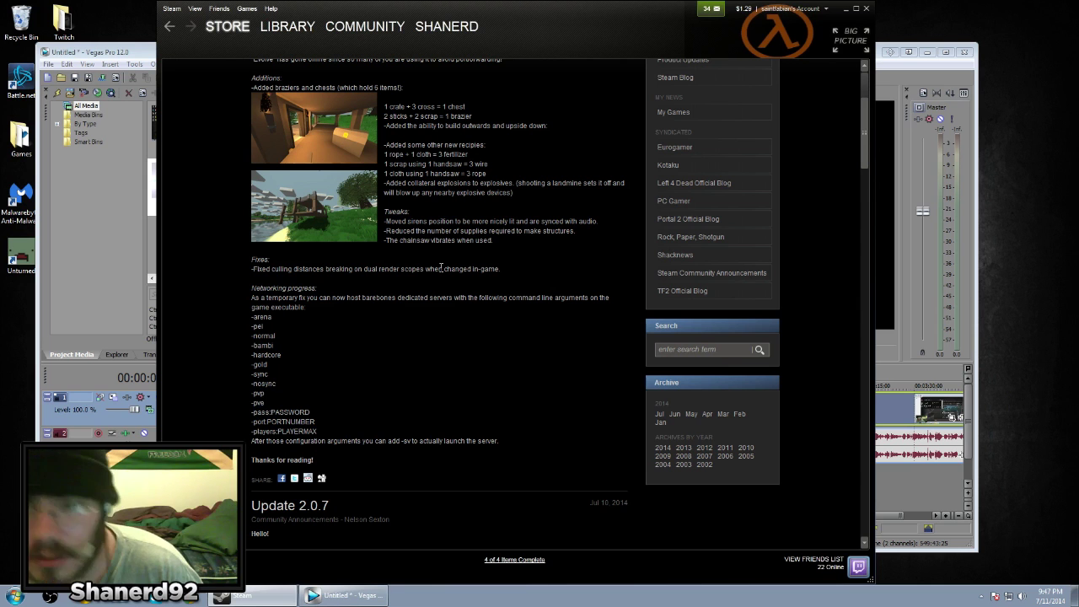